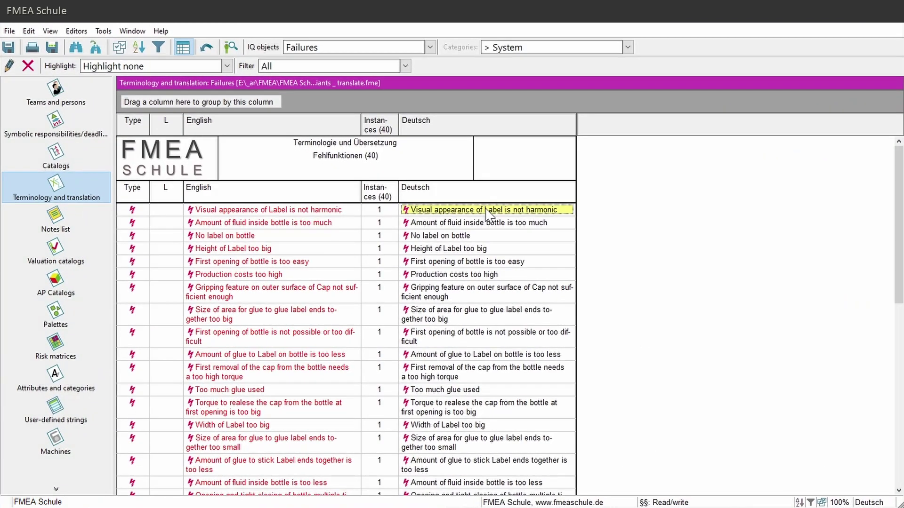
# Enter 'Das visuelle Erscheinungsbild des Etiketts ist nicht harmonisch' as the first failure's Deutsch entry.
pyautogui.write('Das visuelle E')
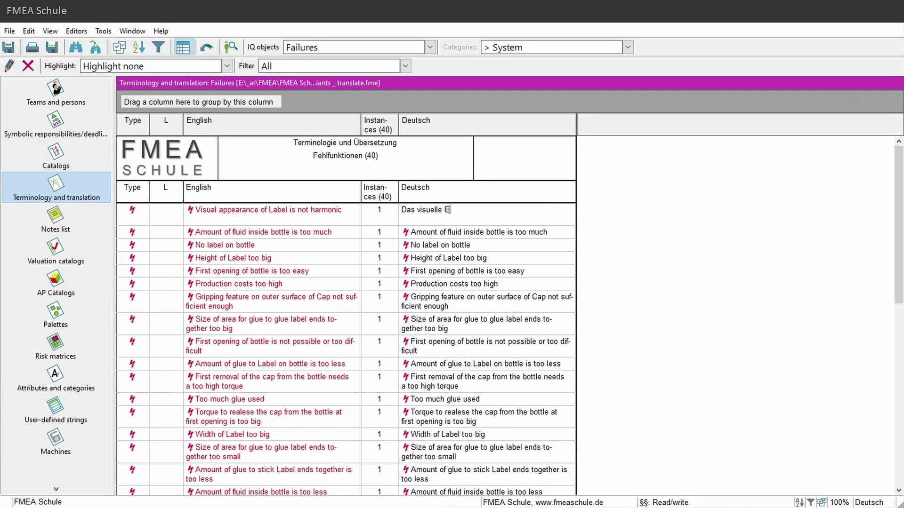
pyautogui.write('rscheinungsbild des Etiketts ist nicht harmonisch')
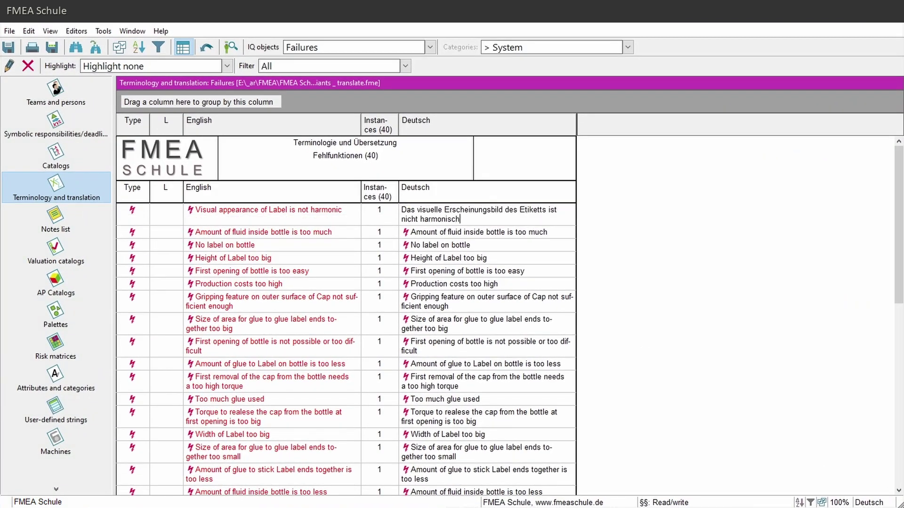
pyautogui.press('Return')
pyautogui.write('Die M')
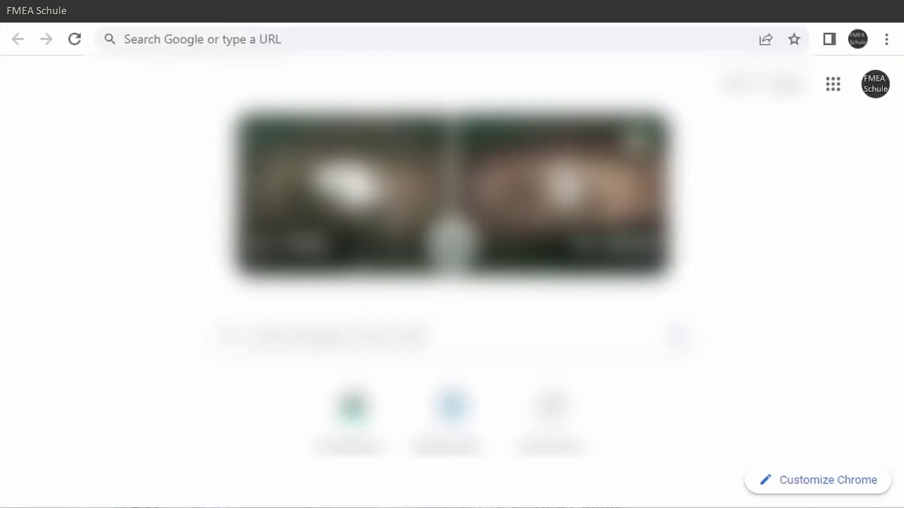
# Load the deepl.com website in the browser.
pyautogui.click(133, 39)
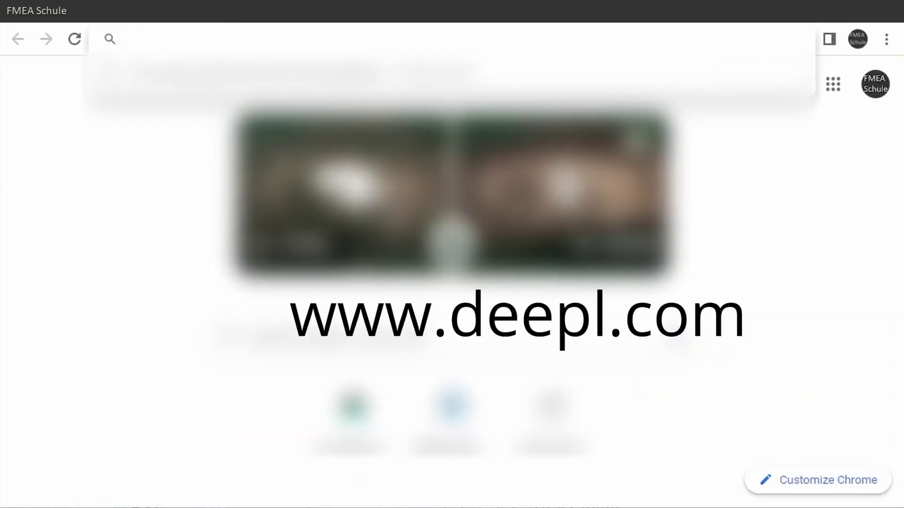
pyautogui.write('deepl.com')
pyautogui.press('Return')
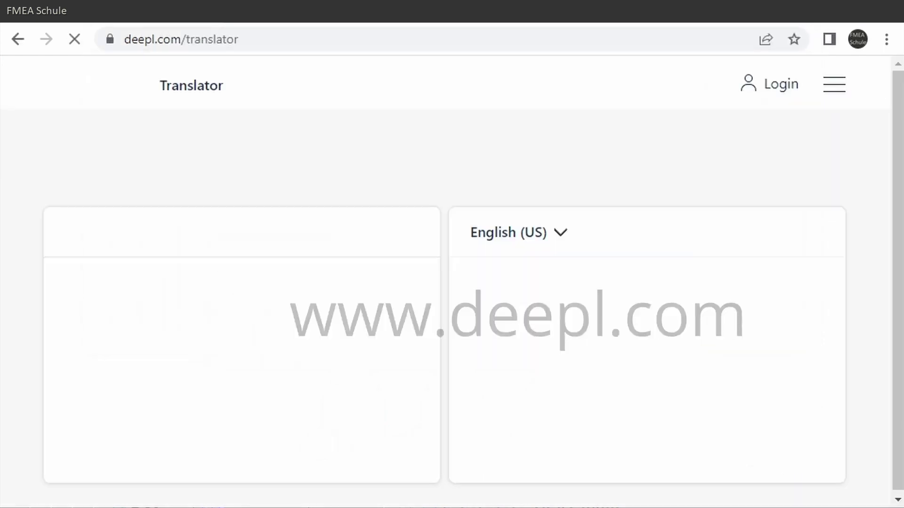
# Go to the DeepL API page and start the free sign-up, noting the 500,000-character monthly limit.
pyautogui.click(459, 94)
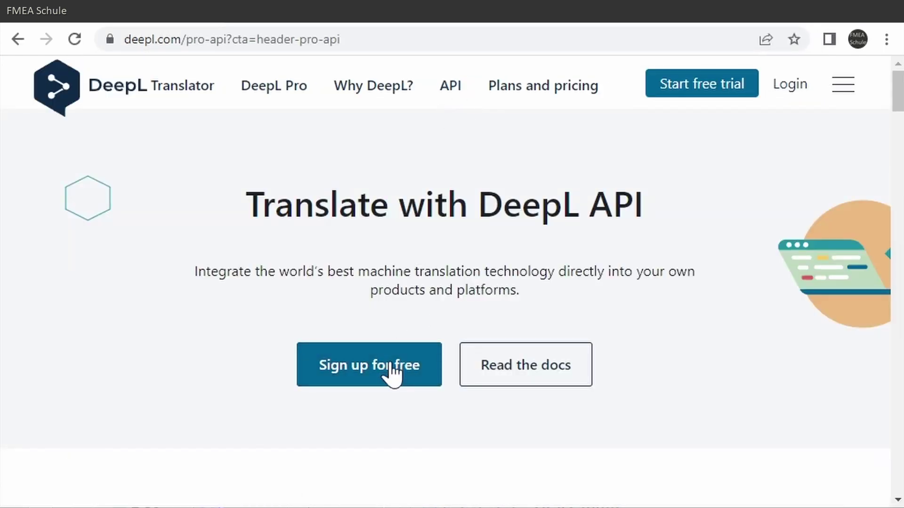
pyautogui.click(391, 366)
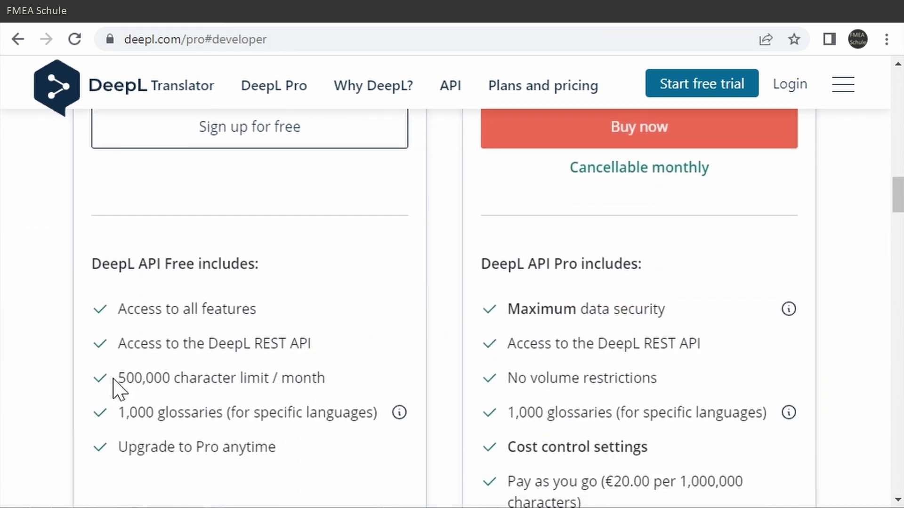
pyautogui.moveTo(117, 379); pyautogui.dragTo(333, 377)
pyautogui.click(334, 370)
# Fill in the account e-mail and password and create the free DeepL API account.
pyautogui.click(236, 409)
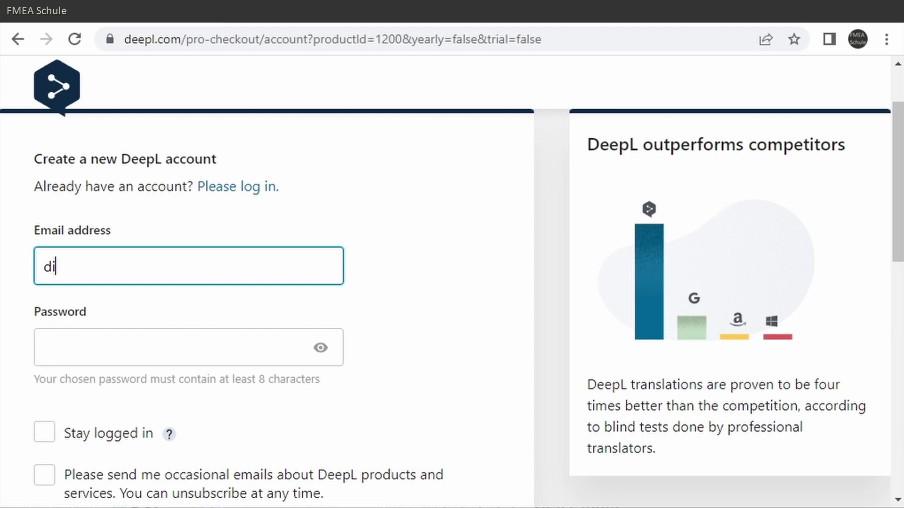
pyautogui.press('Tab')
pyautogui.scroll(-3, 448, 384)
pyautogui.click(447, 491)
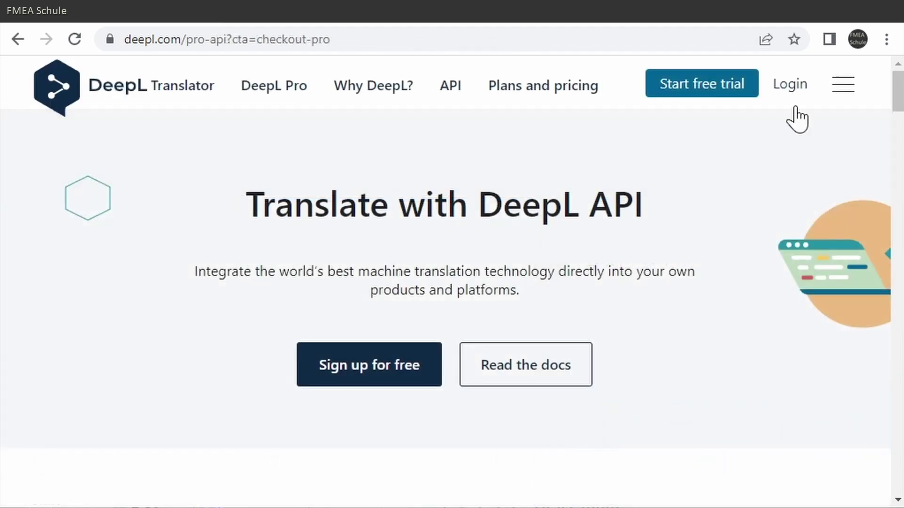
# Log in to DeepL and open the account details page.
pyautogui.click(794, 116)
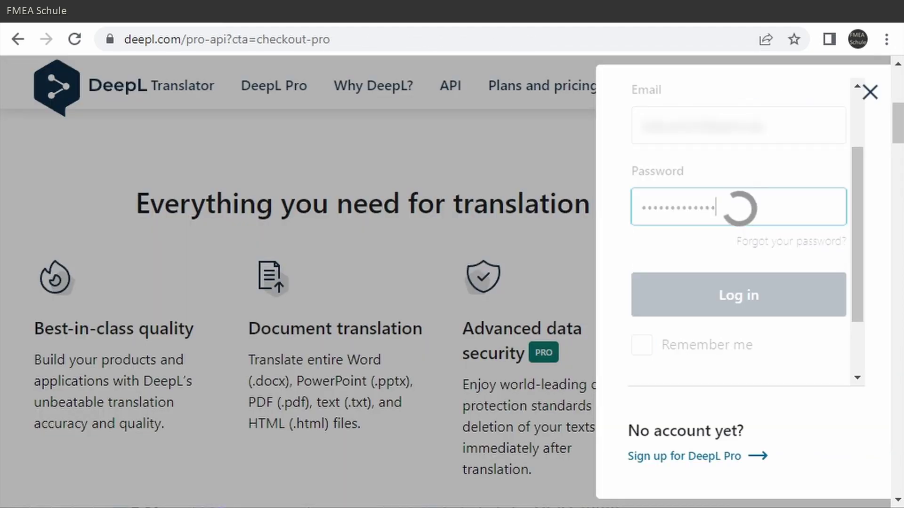
pyautogui.click(837, 97)
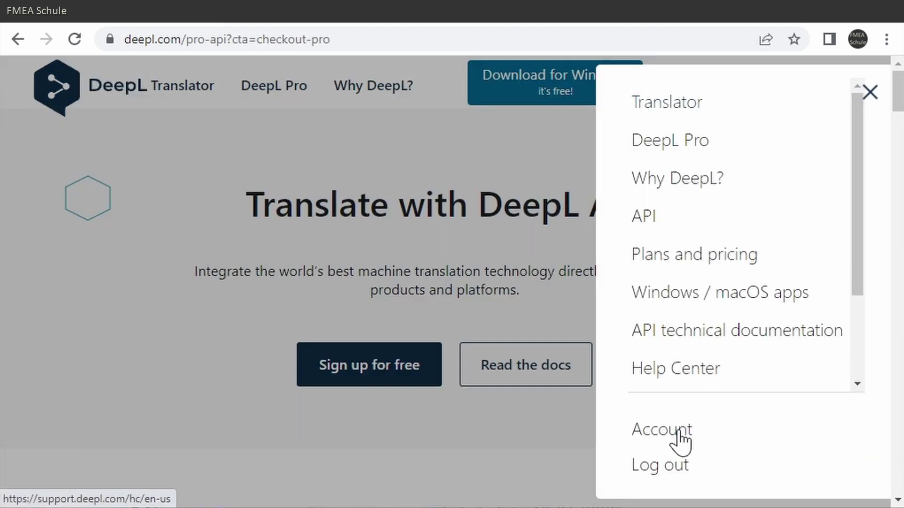
pyautogui.click(621, 429)
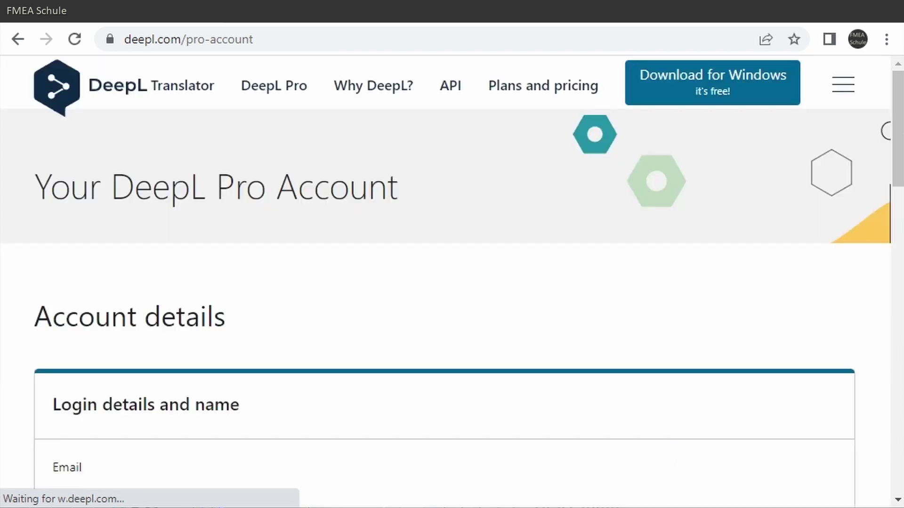
pyautogui.click(258, 277)
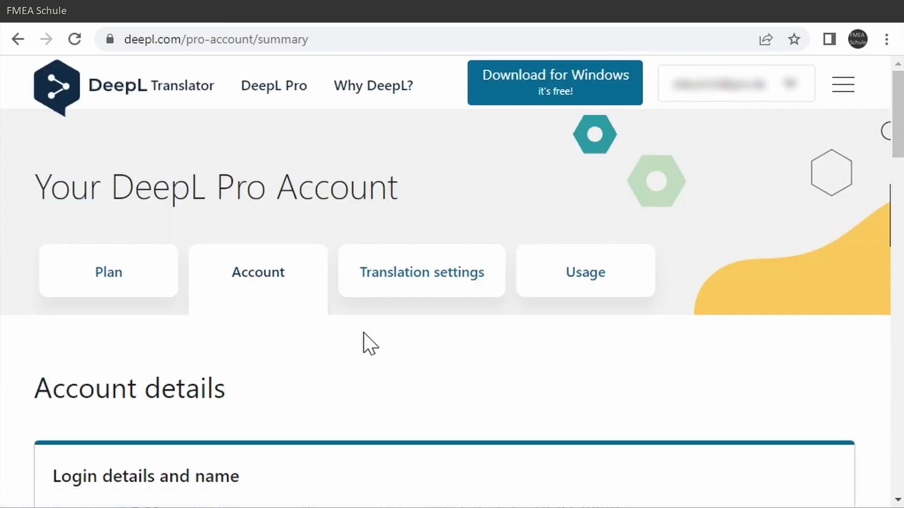
# Copy the DeepL Authentication Key to the clipboard.
pyautogui.scroll(-10, 432, 347)
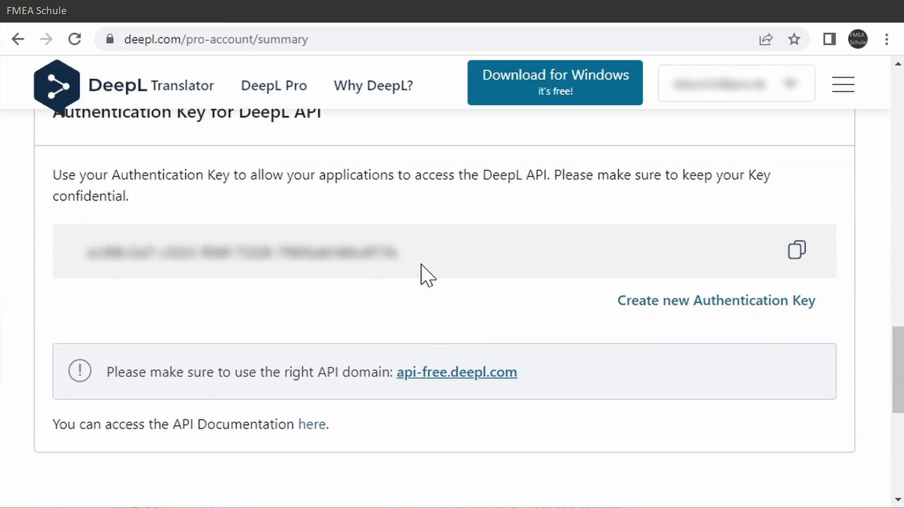
pyautogui.moveTo(419, 270); pyautogui.dragTo(89, 275)
pyautogui.click(414, 321)
pyautogui.click(796, 250)
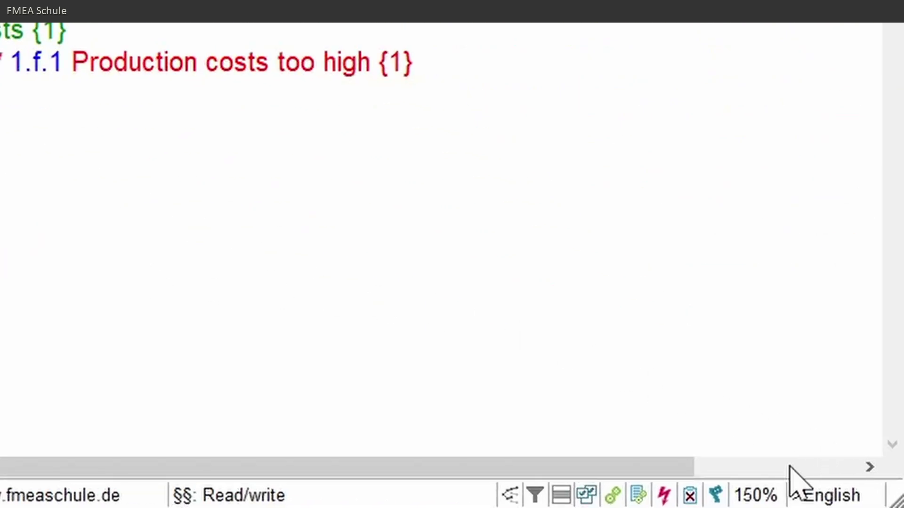
# Show the status-bar language list, confirming English is the only document language.
pyautogui.click(823, 499)
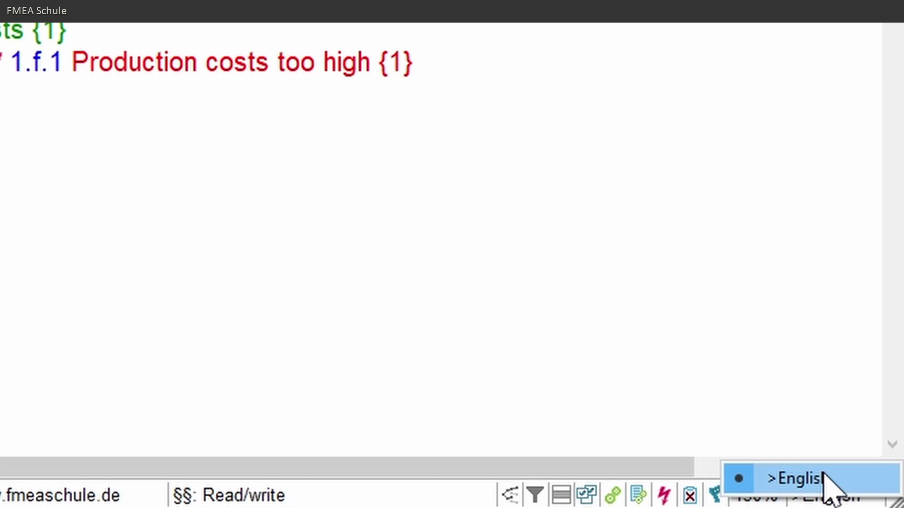
# Create Deutsch as a new document language from Tools > Create a new document language.
pyautogui.click(721, 415)
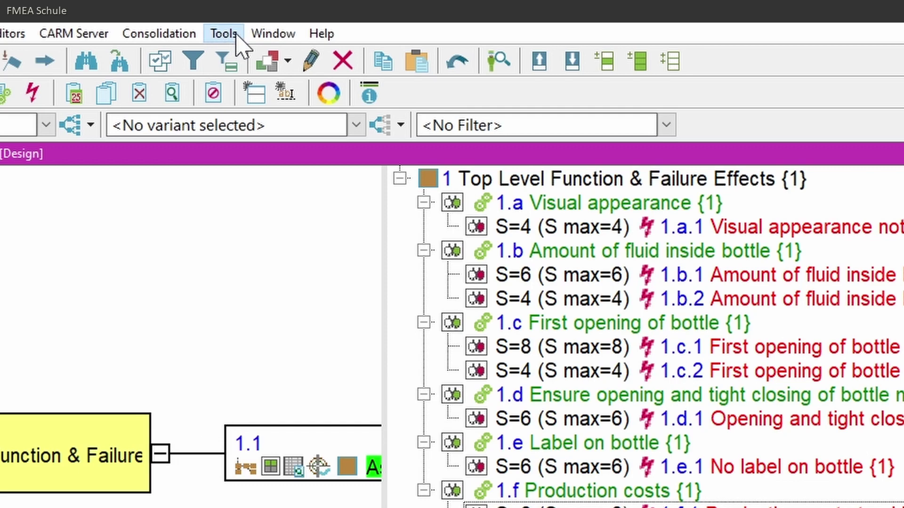
pyautogui.click(240, 40)
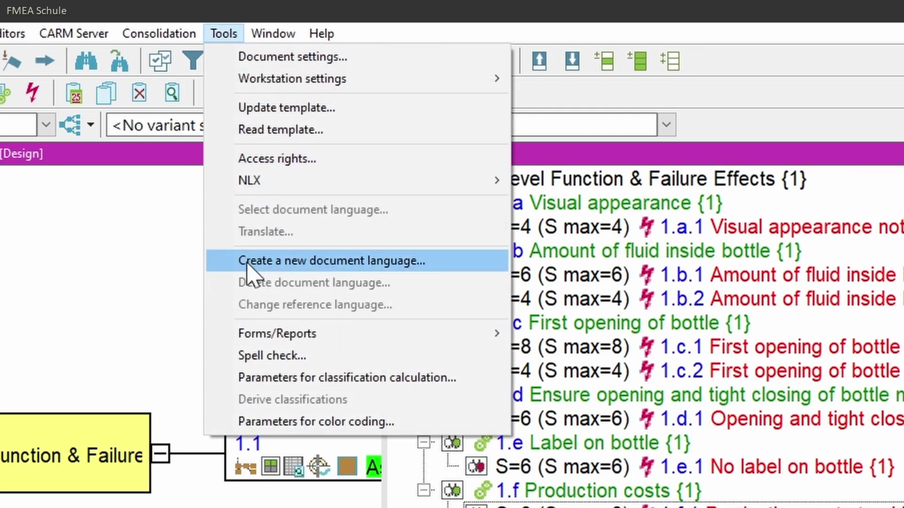
pyautogui.click(428, 265)
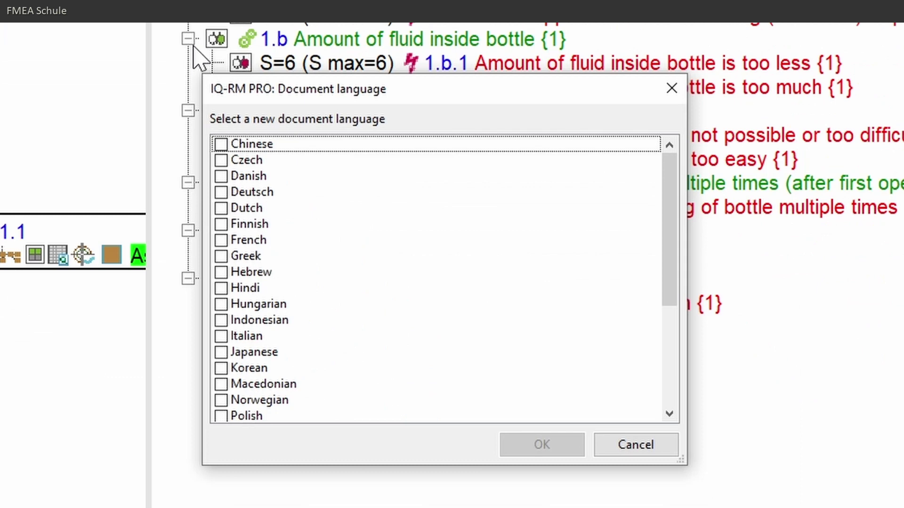
pyautogui.click(237, 193)
pyautogui.click(238, 192)
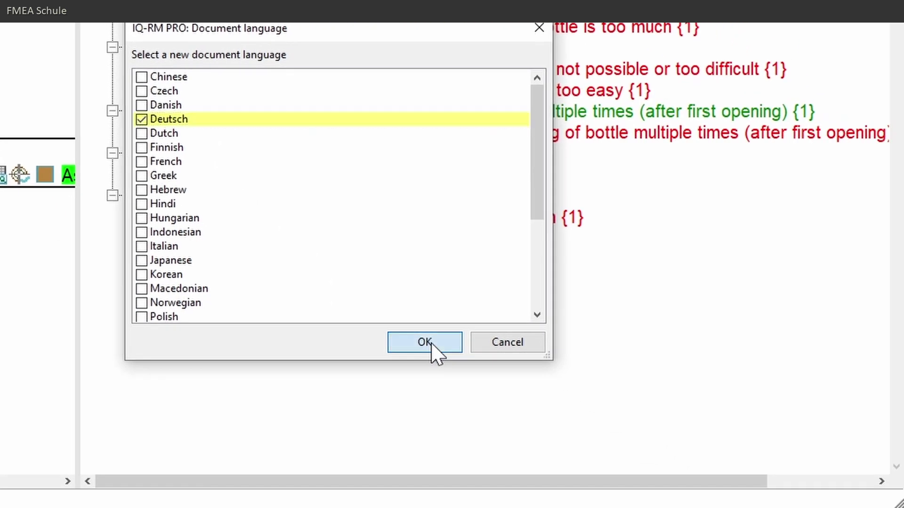
pyautogui.click(542, 445)
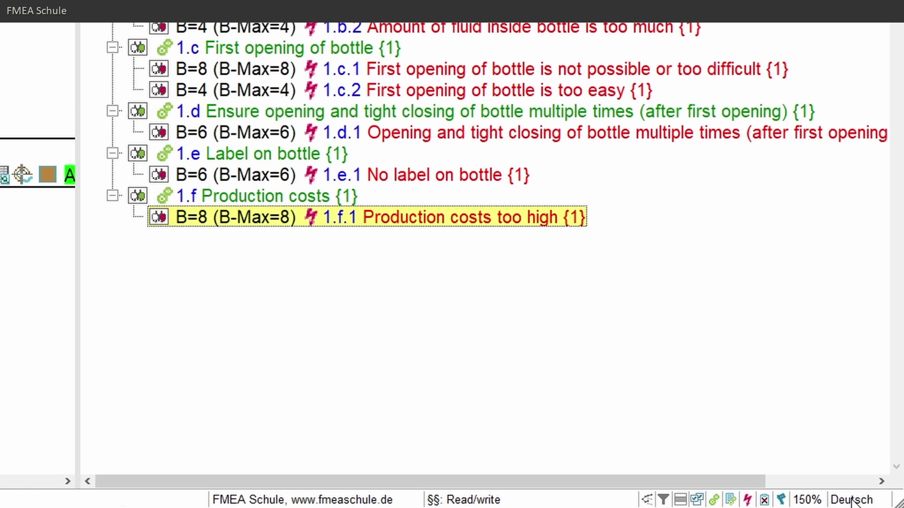
pyautogui.click(852, 501)
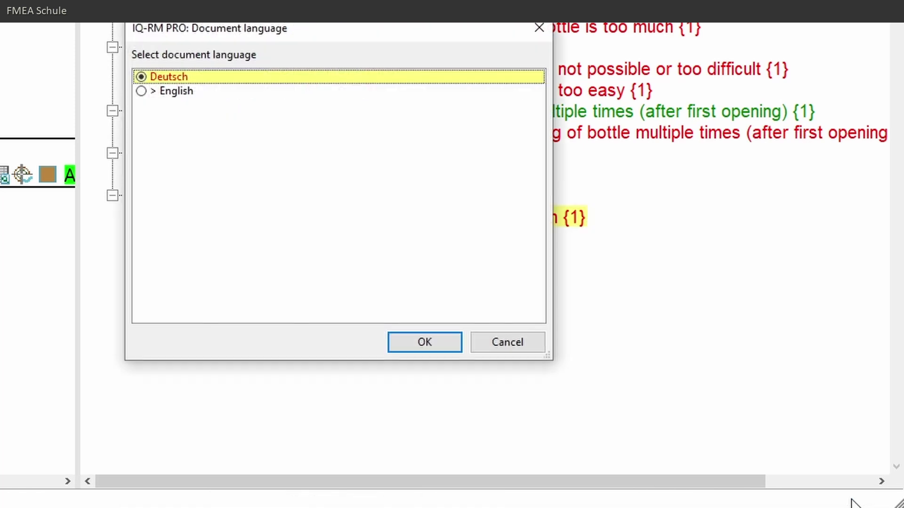
pyautogui.click(139, 91)
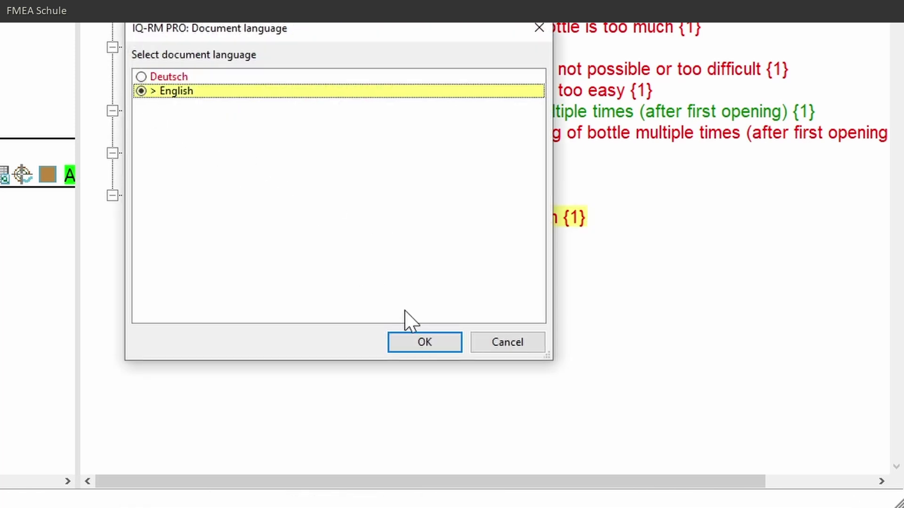
pyautogui.click(424, 340)
pyautogui.click(853, 500)
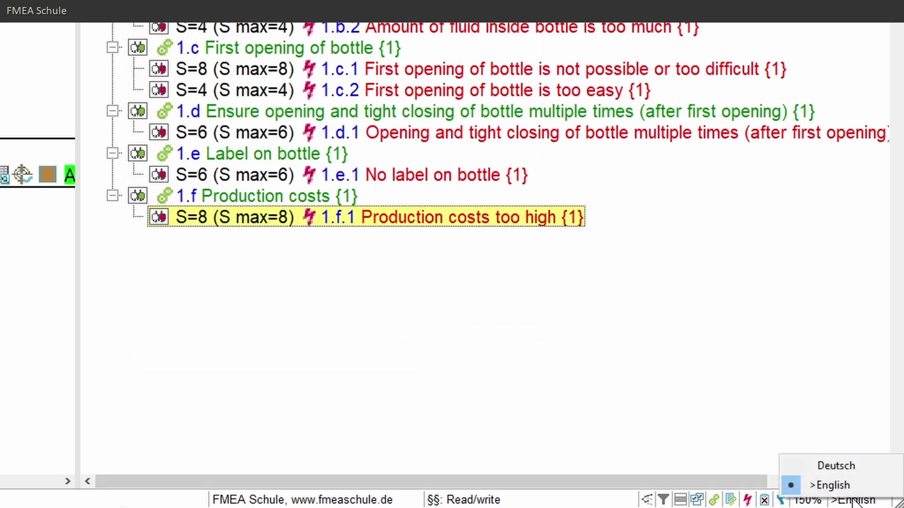
pyautogui.click(853, 466)
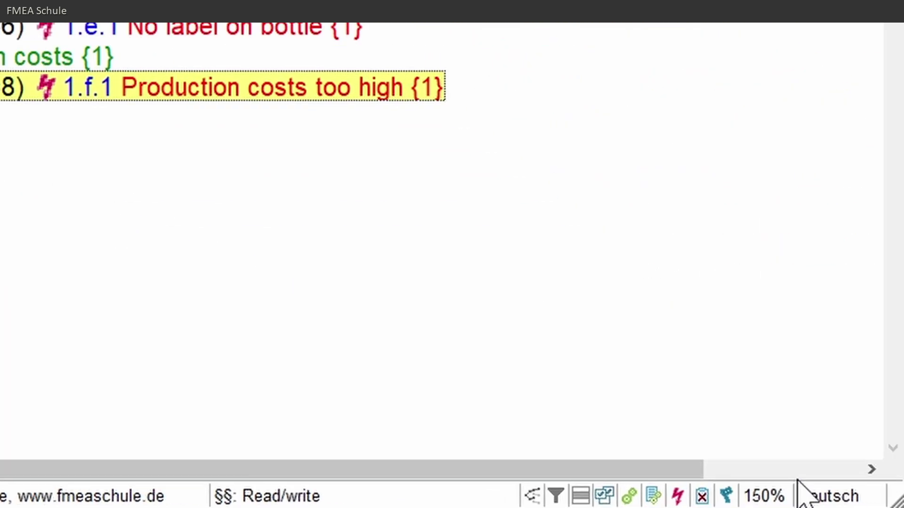
pyautogui.click(856, 501)
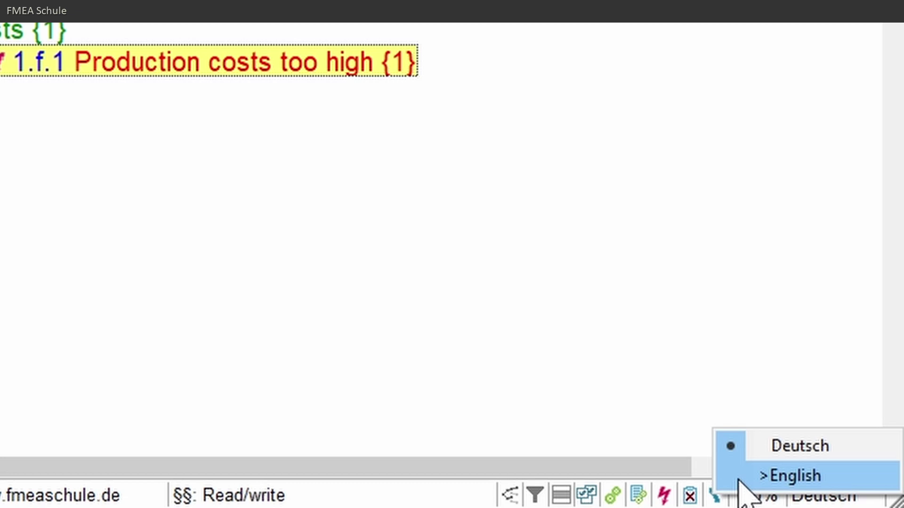
# Keep Deutsch active and open Administration > Terminology and translation.
pyautogui.click(810, 449)
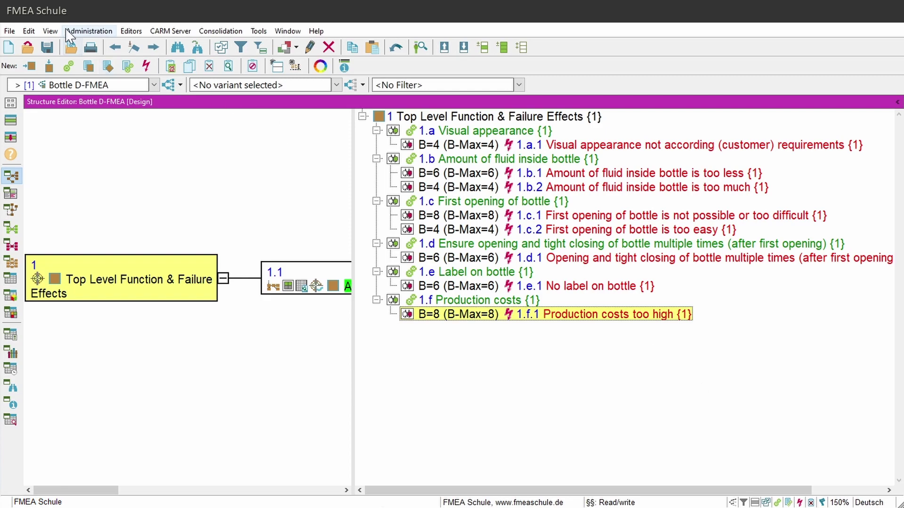
pyautogui.click(109, 33)
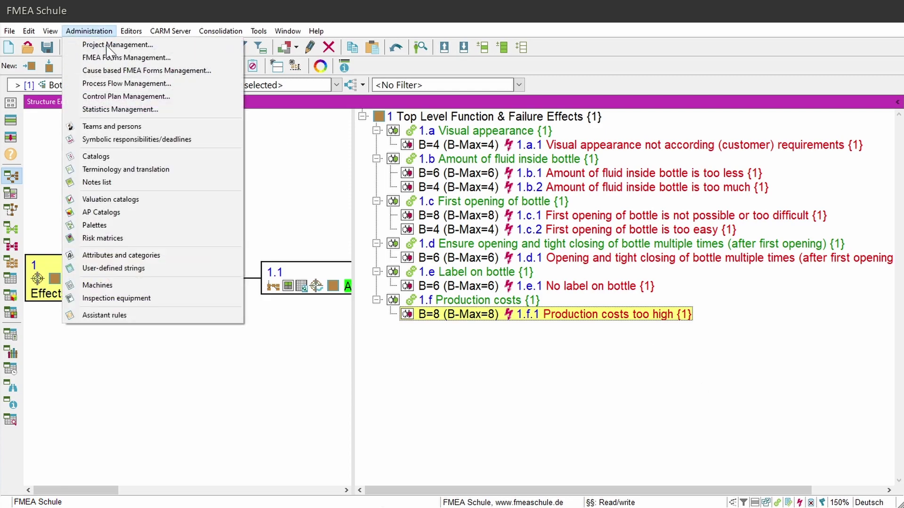
pyautogui.click(173, 170)
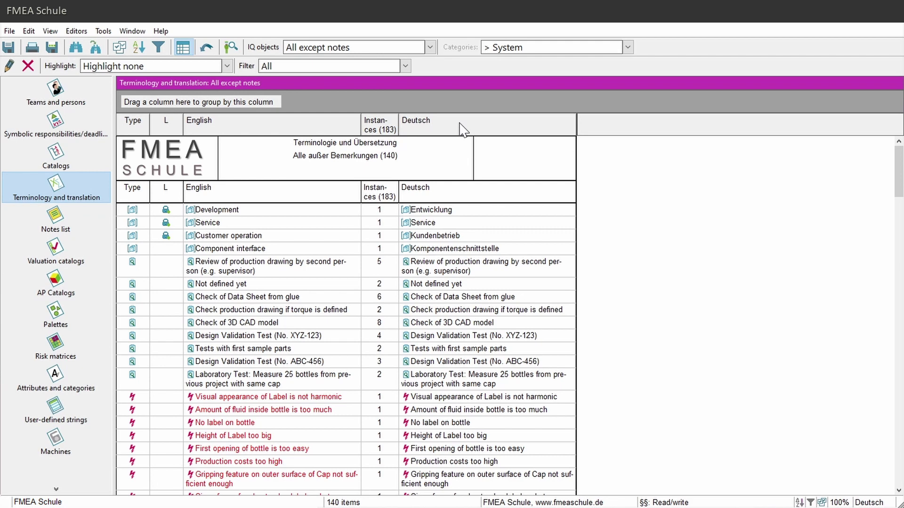
# Open Workstation settings > Network settings and scroll to the DeepL-URL fields.
pyautogui.click(103, 31)
pyautogui.moveTo(176, 61)
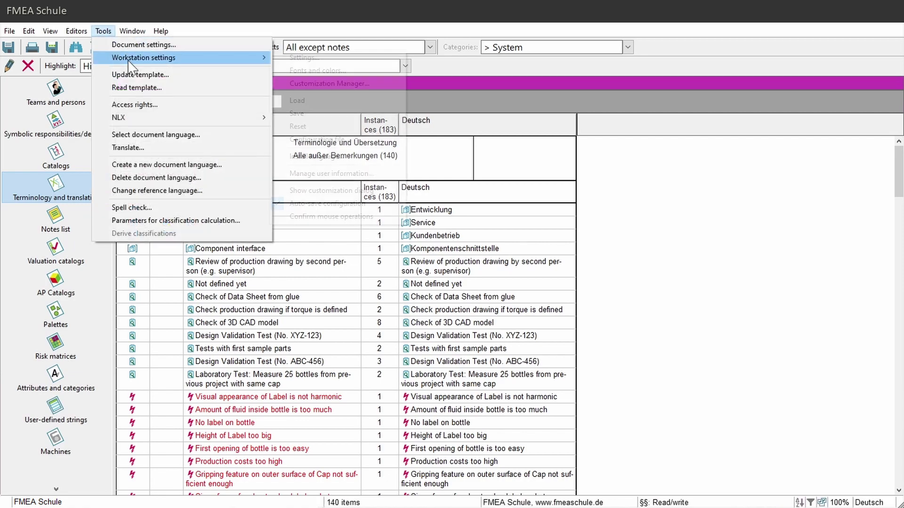
pyautogui.click(308, 57)
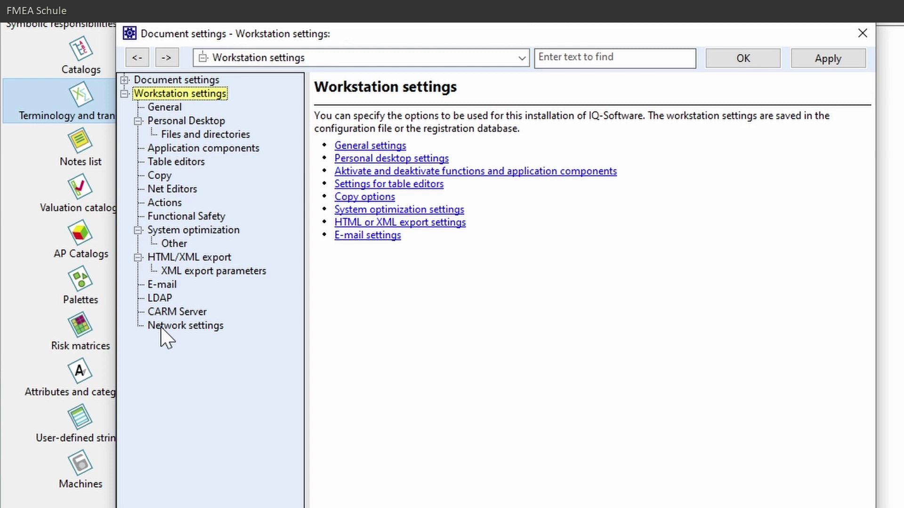
pyautogui.click(214, 330)
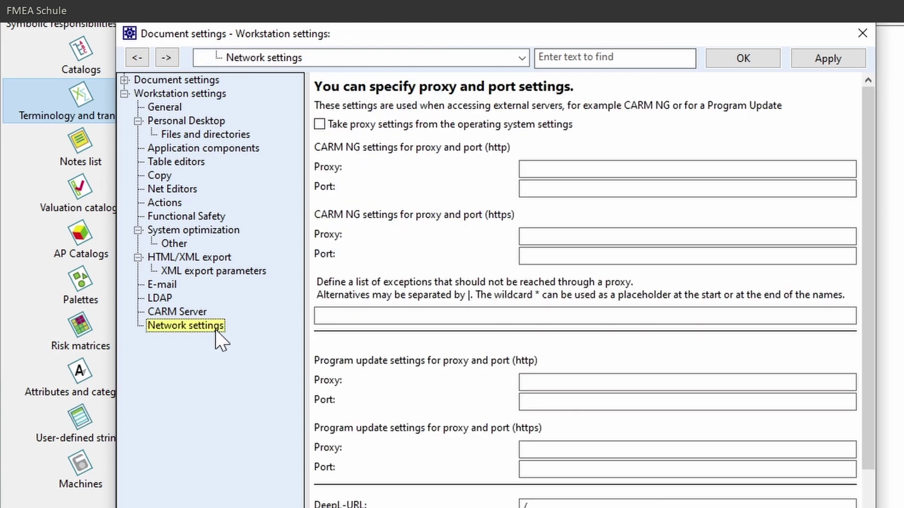
pyautogui.scroll(-2, 801, 313)
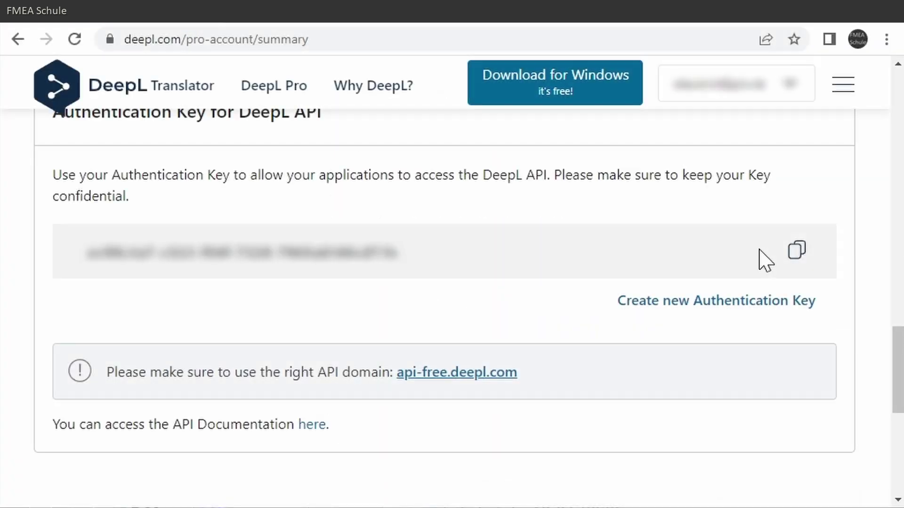
# Paste the DeepL authentication key into its setting and copy the api-free domain from the API docs.
pyautogui.click(795, 249)
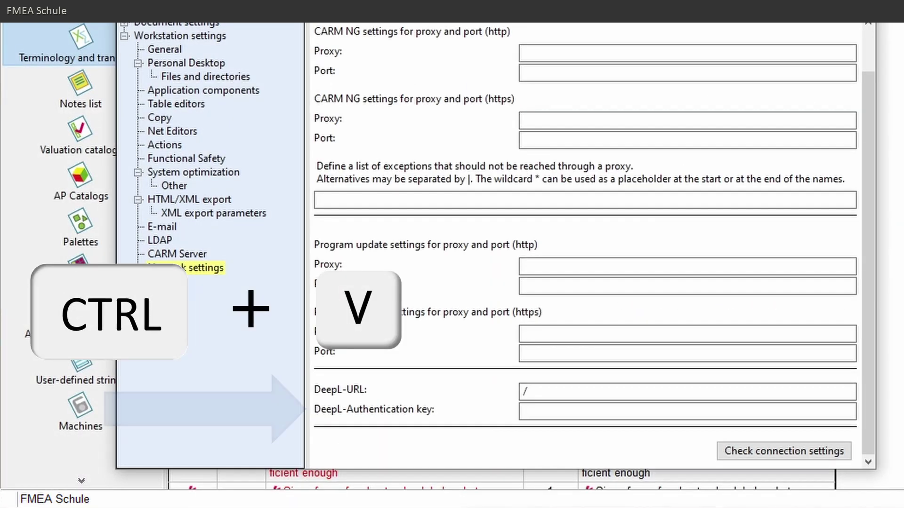
pyautogui.hotkey('ctrl', 'v')
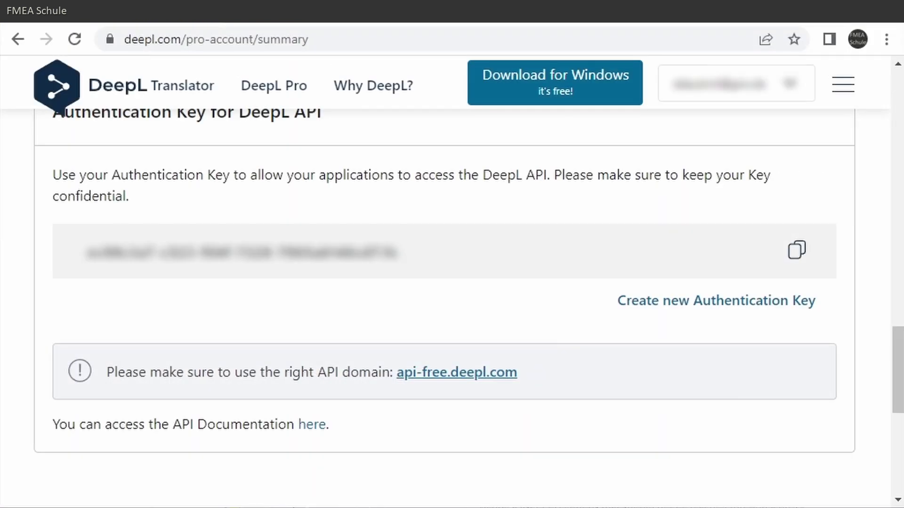
pyautogui.click(307, 426)
pyautogui.moveTo(892, 141); pyautogui.dragTo(879, 372)
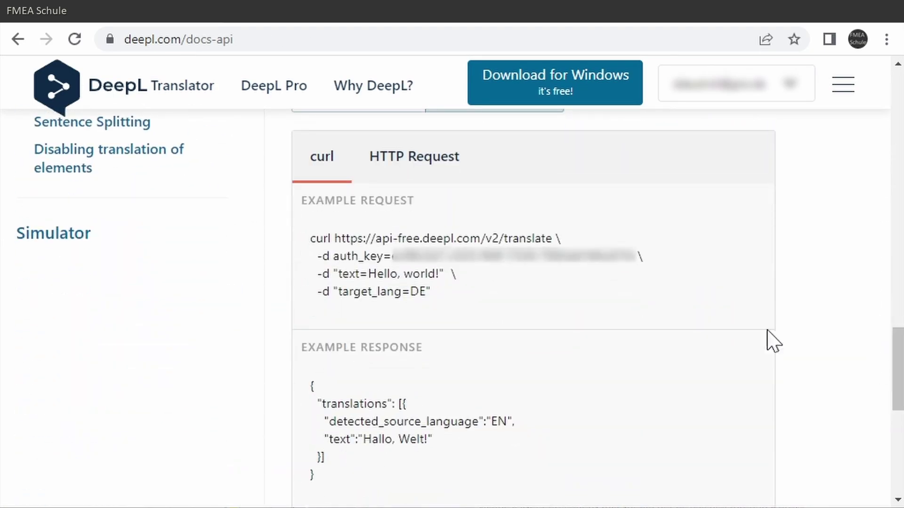
pyautogui.hotkey('ctrl', 'c')
pyautogui.moveTo(334, 239); pyautogui.dragTo(481, 239)
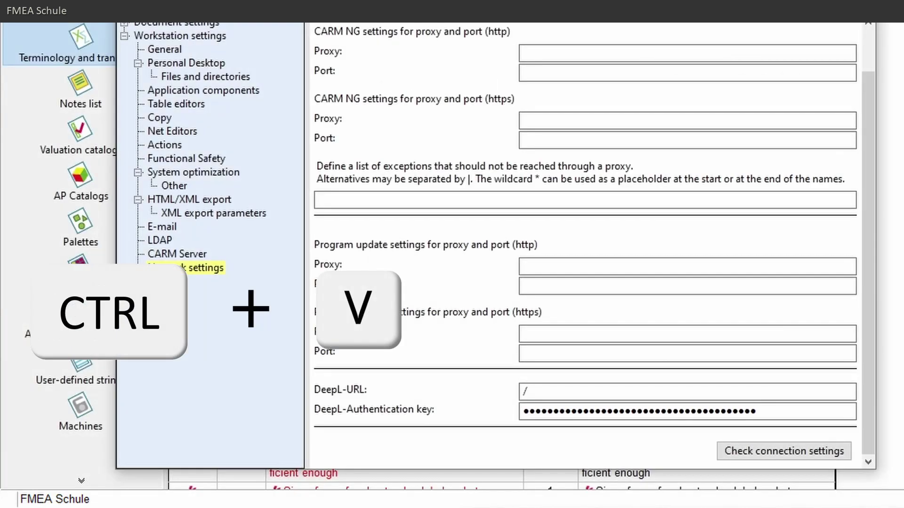
pyautogui.click(524, 391)
pyautogui.hotkey('ctrl', 'v')
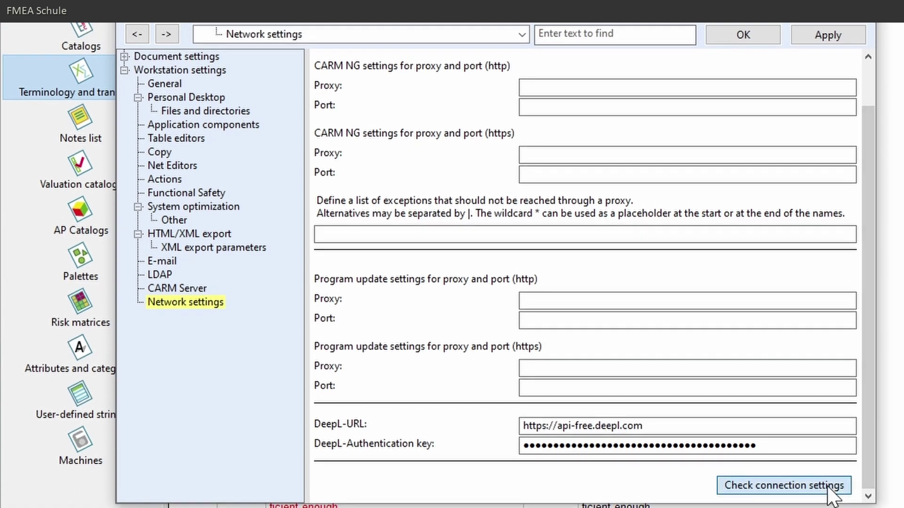
pyautogui.click(739, 451)
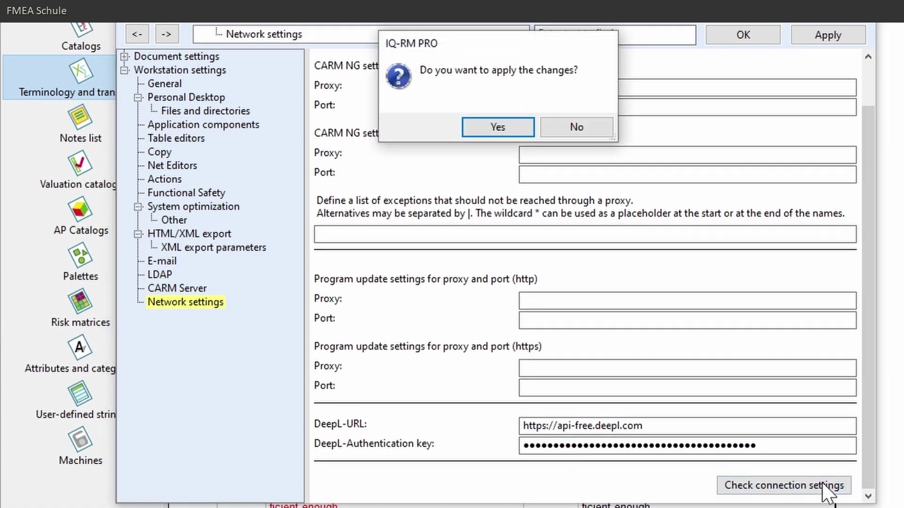
pyautogui.click(502, 129)
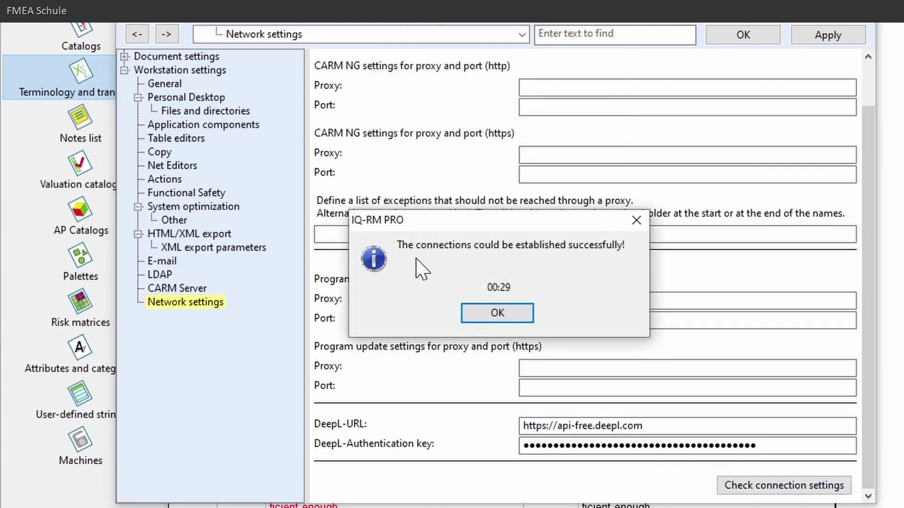
pyautogui.click(505, 316)
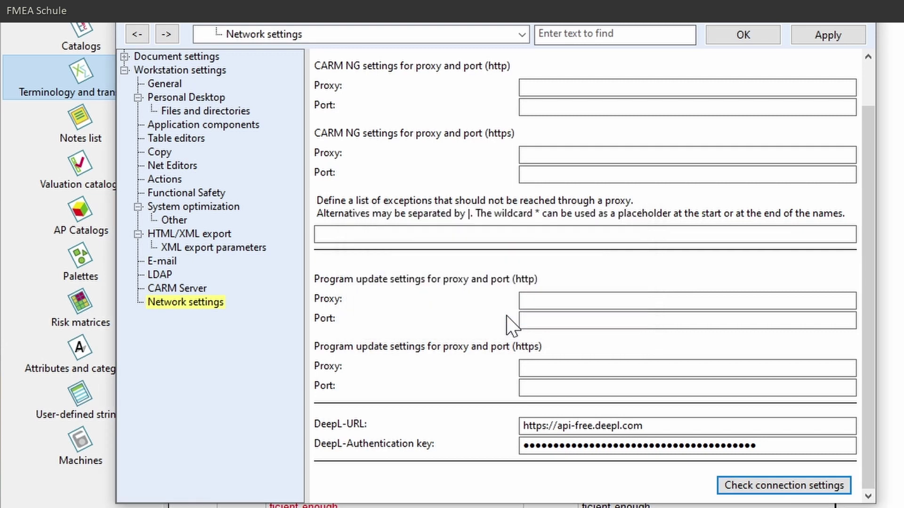
pyautogui.click(742, 35)
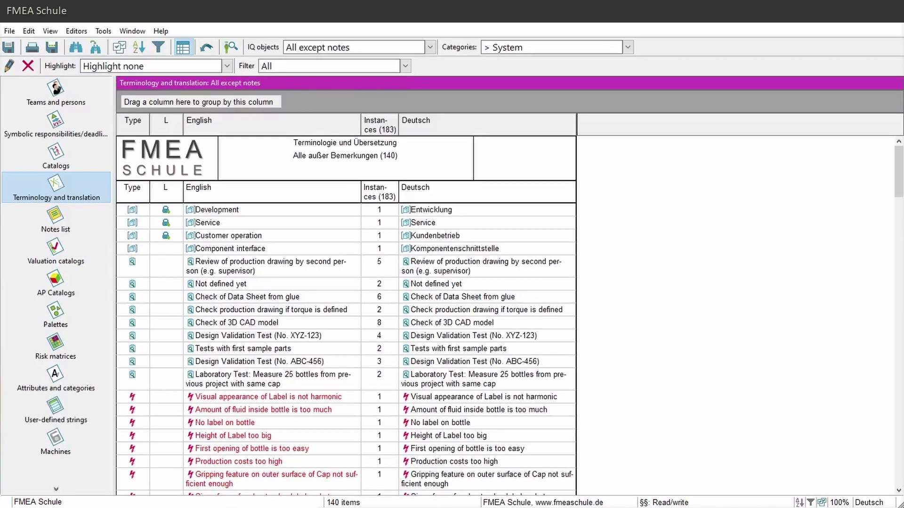
# Filter the table to Failures, select all 40 Deutsch cells, and run Translate on them.
pyautogui.click(430, 47)
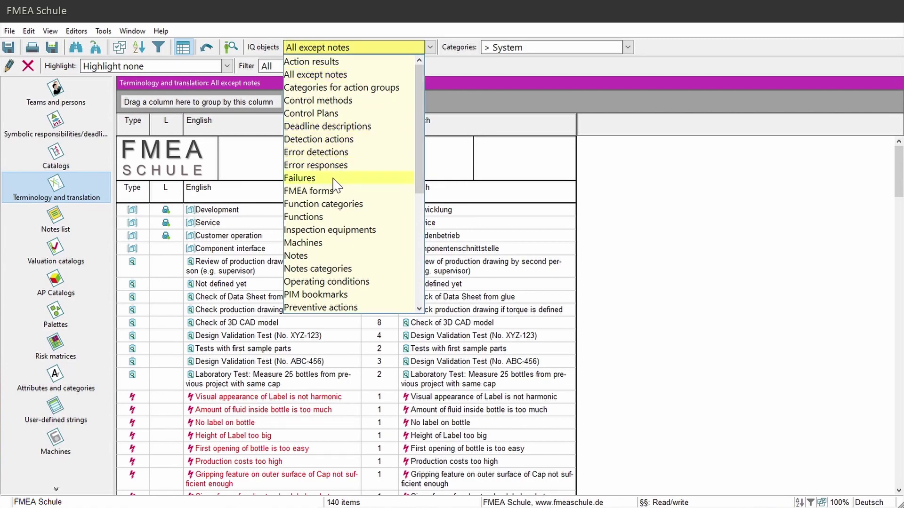
pyautogui.click(312, 178)
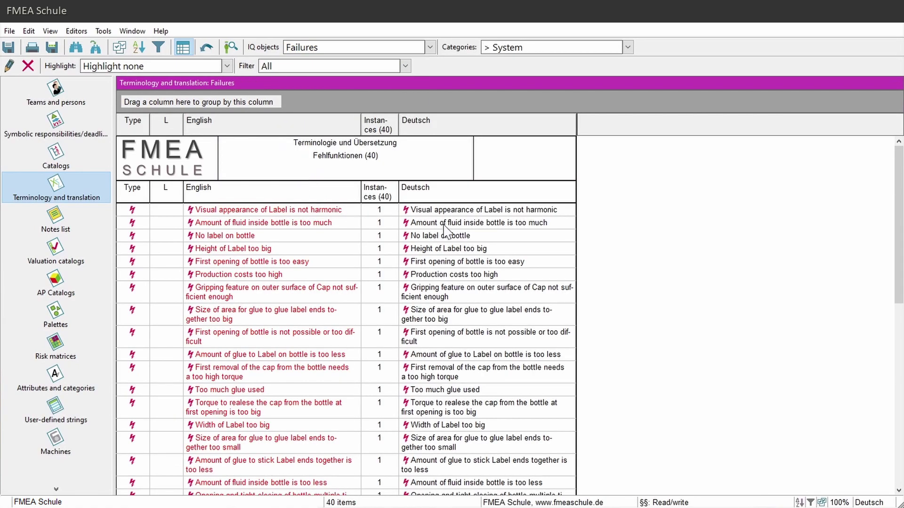
pyautogui.click(526, 211)
pyautogui.scroll(-10, 668, 266)
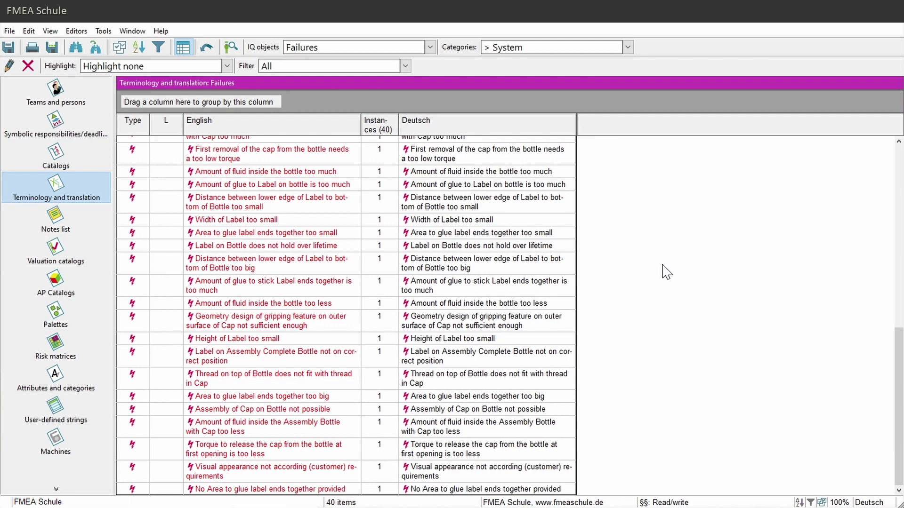
pyautogui.keyDown('shift'); pyautogui.click(559, 493); pyautogui.keyUp('shift')
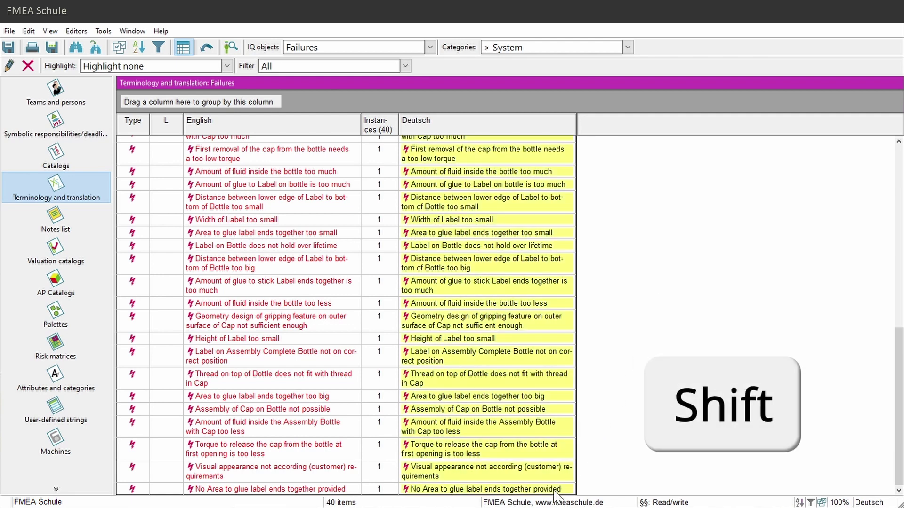
pyautogui.rightClick(529, 365)
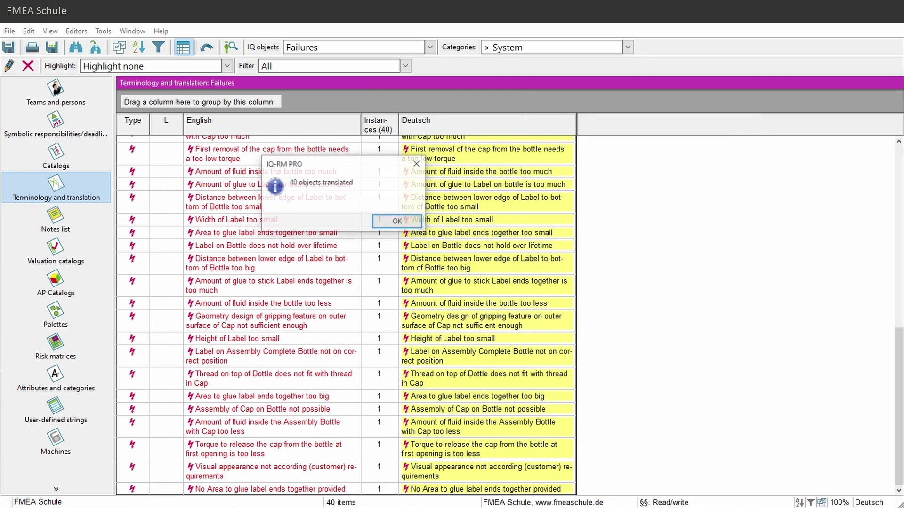
pyautogui.click(398, 222)
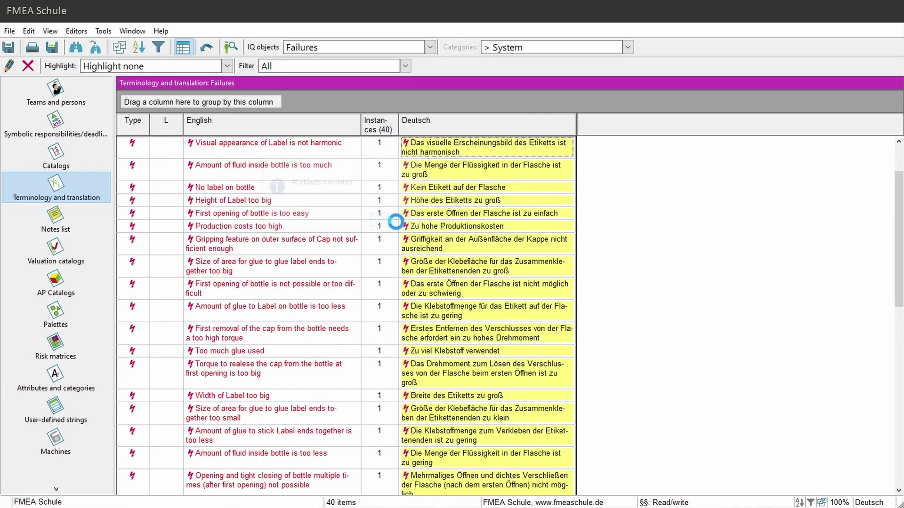
# Close the Terminology editor, inspect failures 1.c.1 and 1.c.2, and switch the display to English.
pyautogui.click(894, 25)
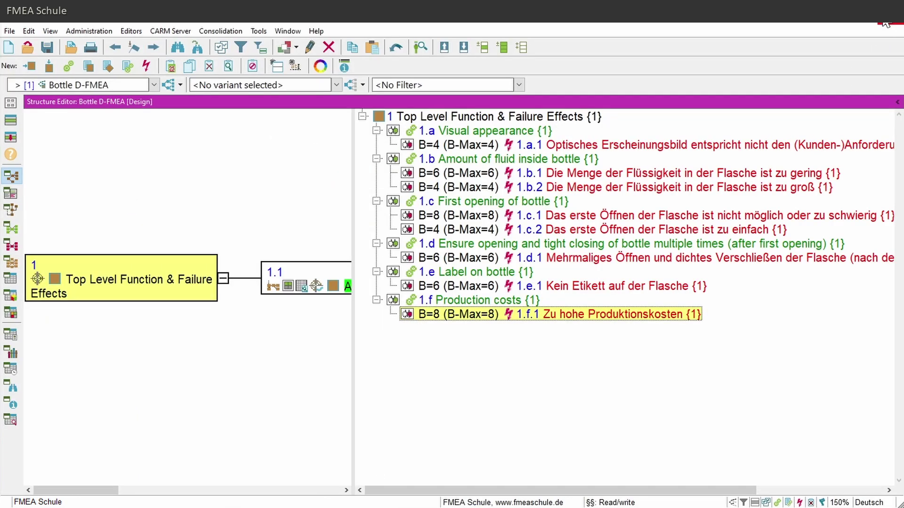
pyautogui.click(560, 202)
pyautogui.click(572, 217)
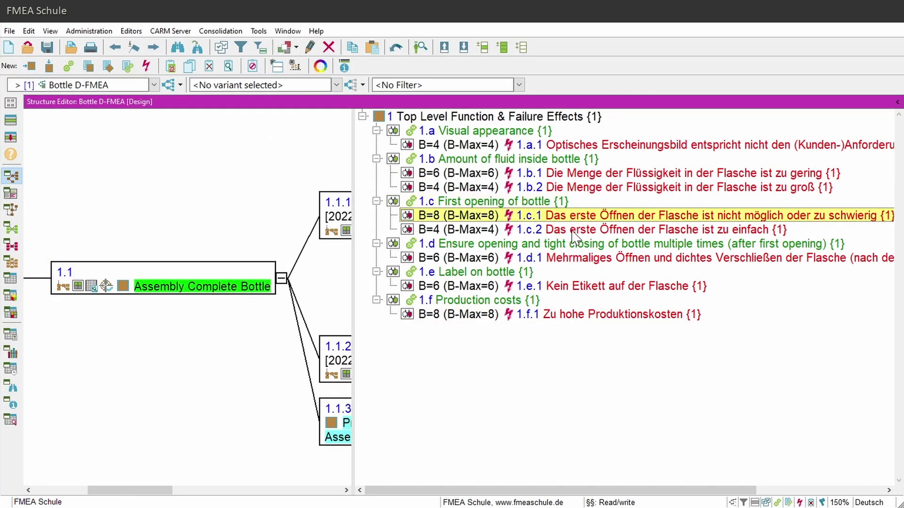
pyautogui.click(573, 231)
pyautogui.click(571, 219)
pyautogui.click(869, 502)
pyautogui.click(863, 493)
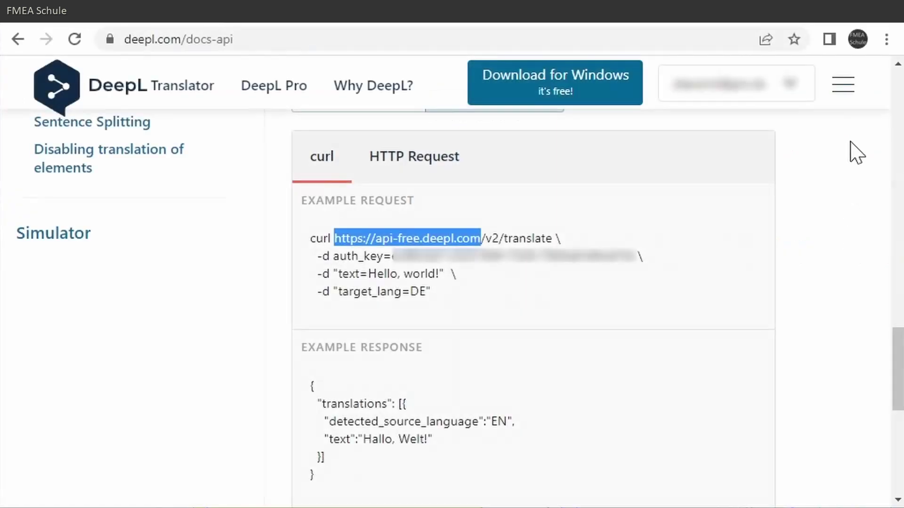
# Show the DeepL Pro account's Usage page and scroll down to the character usage chart.
pyautogui.click(844, 86)
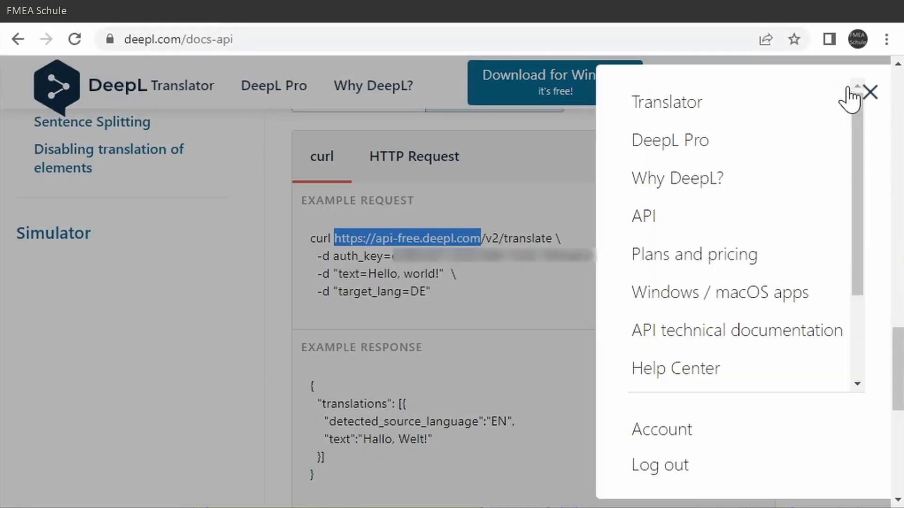
pyautogui.click(681, 426)
pyautogui.click(592, 283)
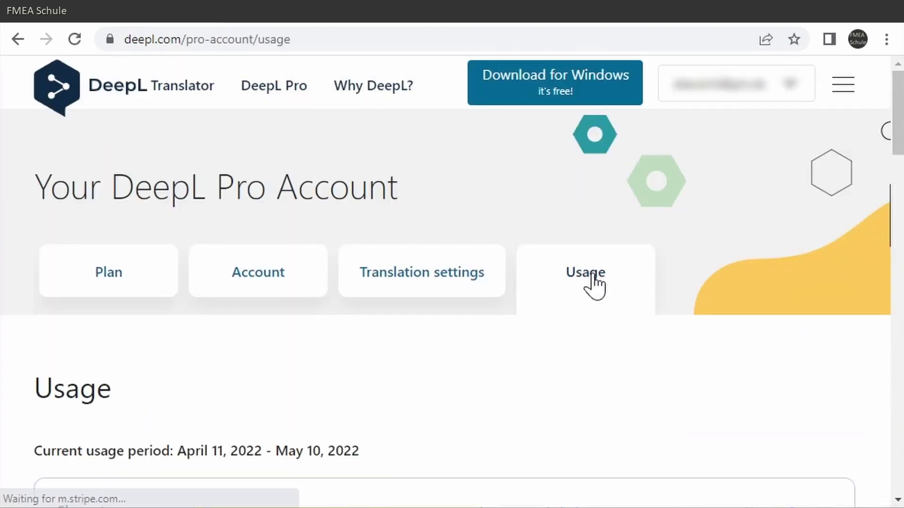
pyautogui.scroll(-7, 850, 370)
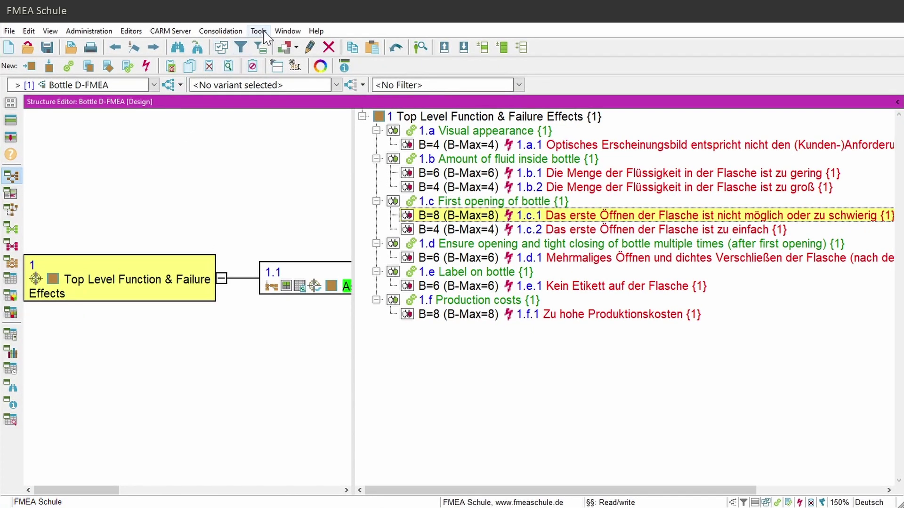
# Set Deutsch as the reference language, accepting the warning about 107 untranslated entries.
pyautogui.click(263, 32)
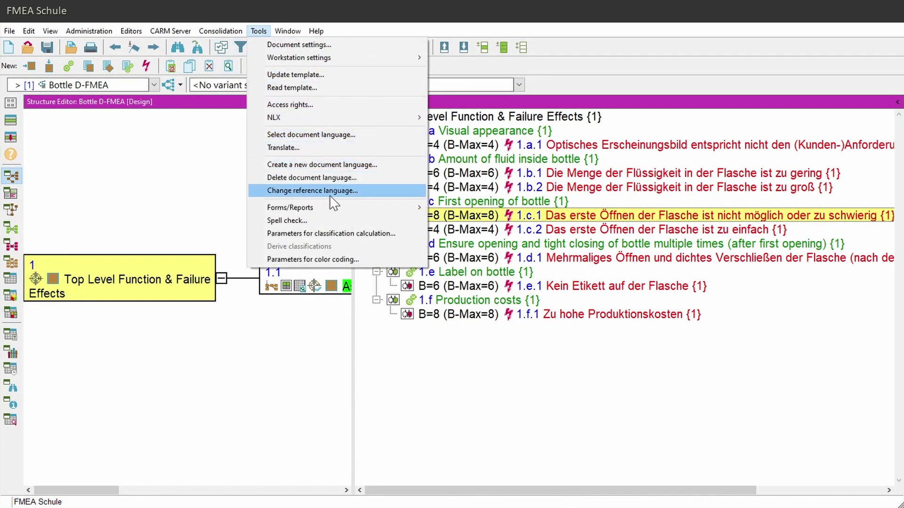
pyautogui.click(358, 191)
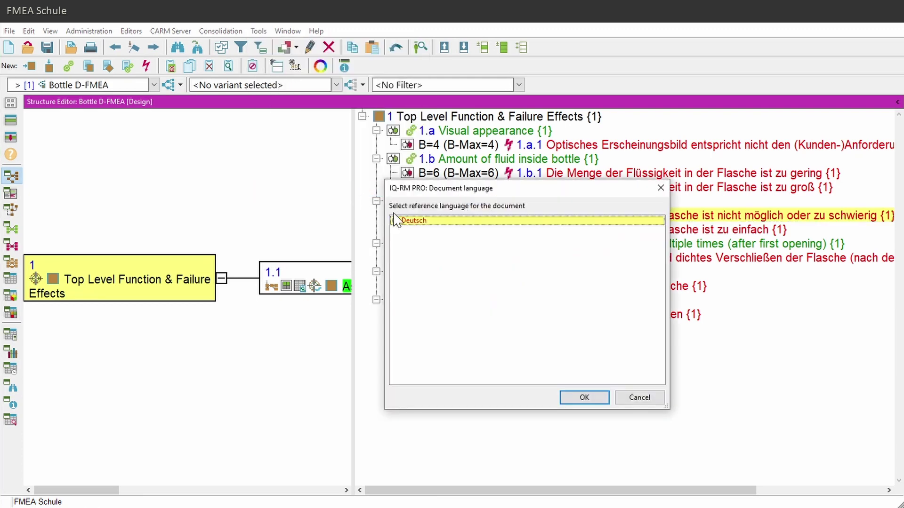
pyautogui.click(584, 398)
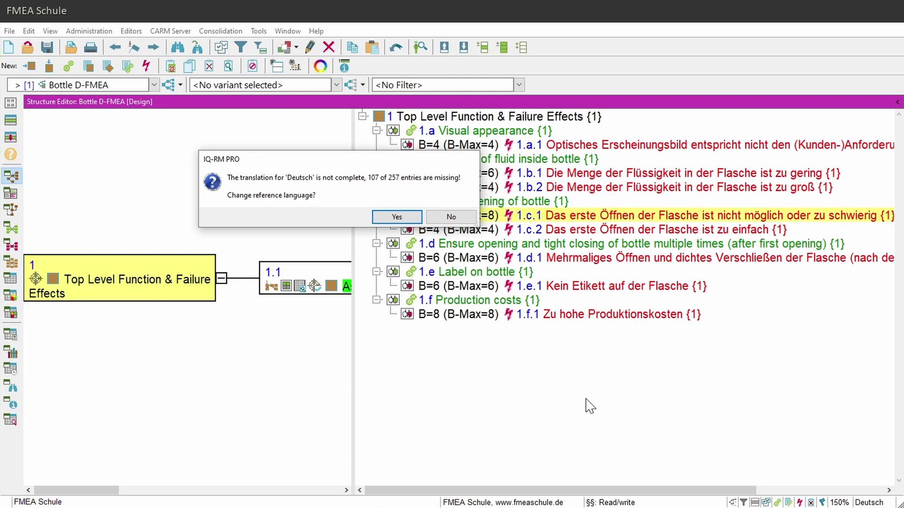
pyautogui.click(397, 217)
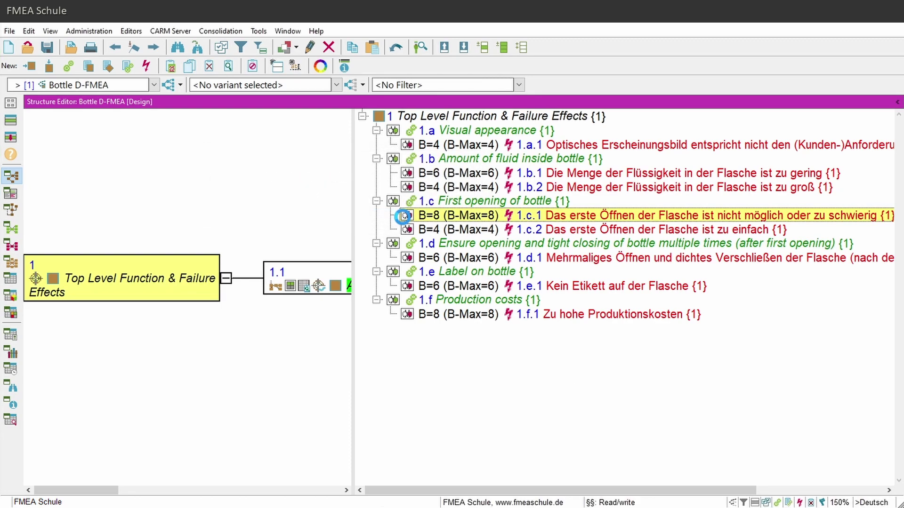
# Reopen Bottle D-FMEA from the recent files and confirm the language list shows '>Deutsch'.
pyautogui.click(869, 501)
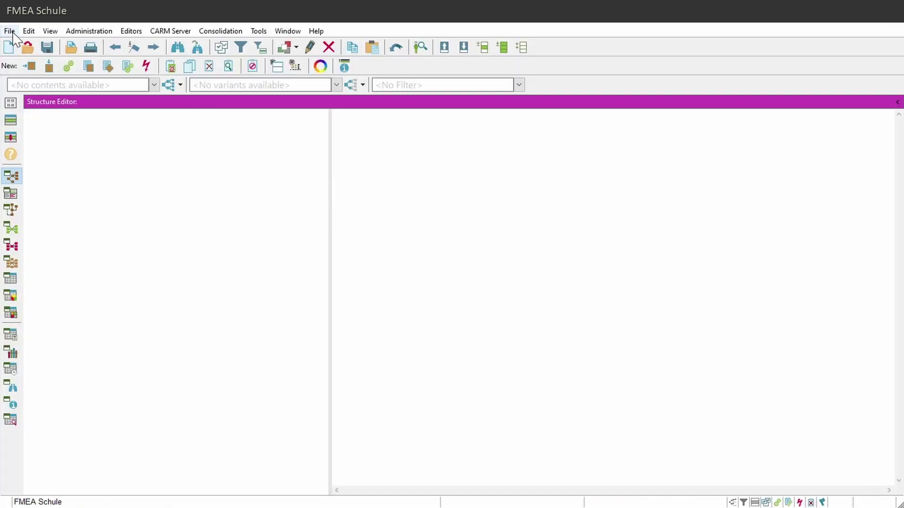
pyautogui.click(9, 31)
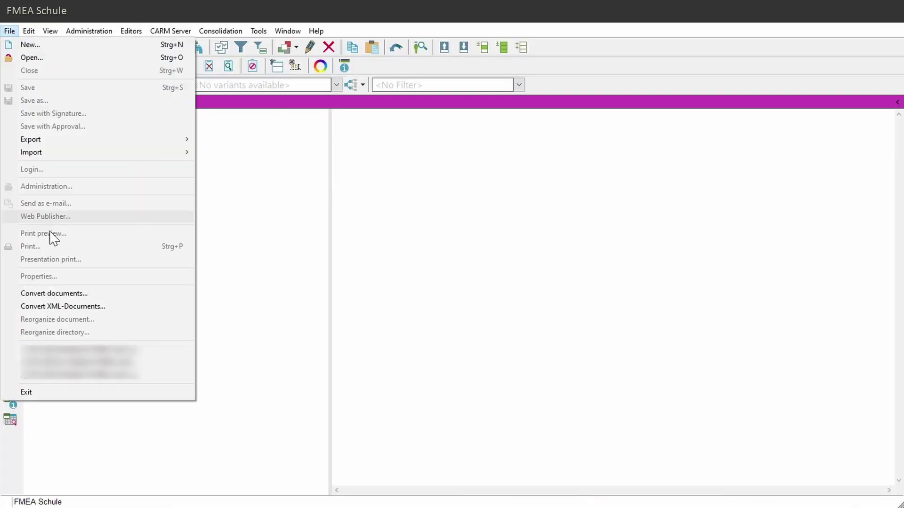
pyautogui.click(71, 349)
pyautogui.click(872, 502)
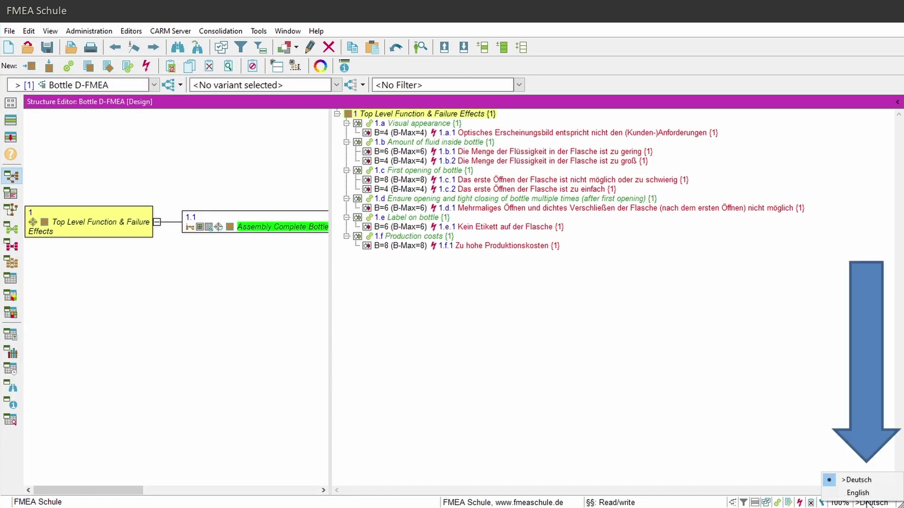